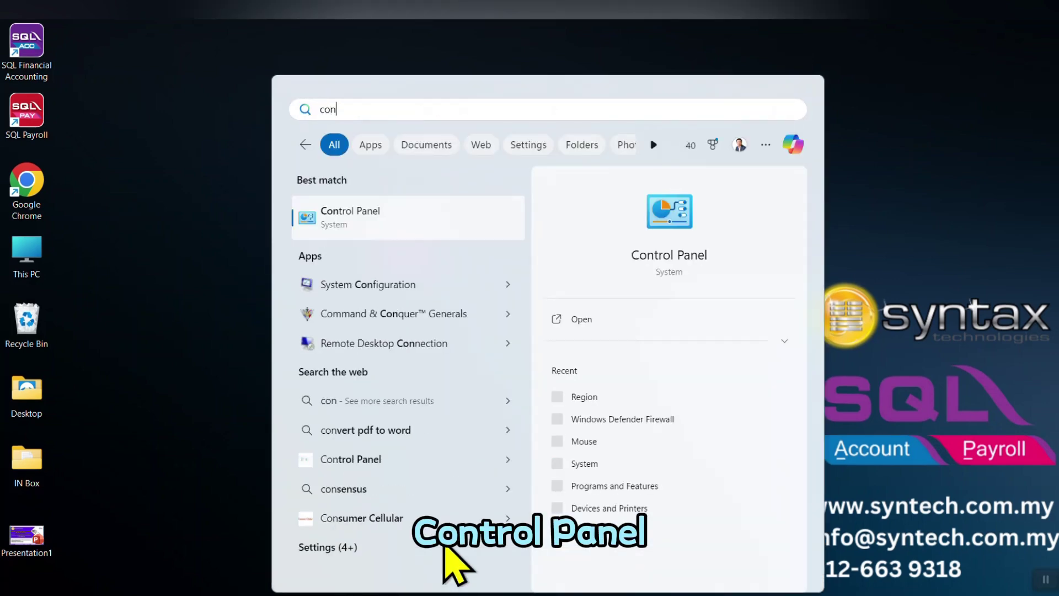
- Change the Control Panel Region format to English (United Kingdom) for dd/MM/yyyy dates
click(383, 223)
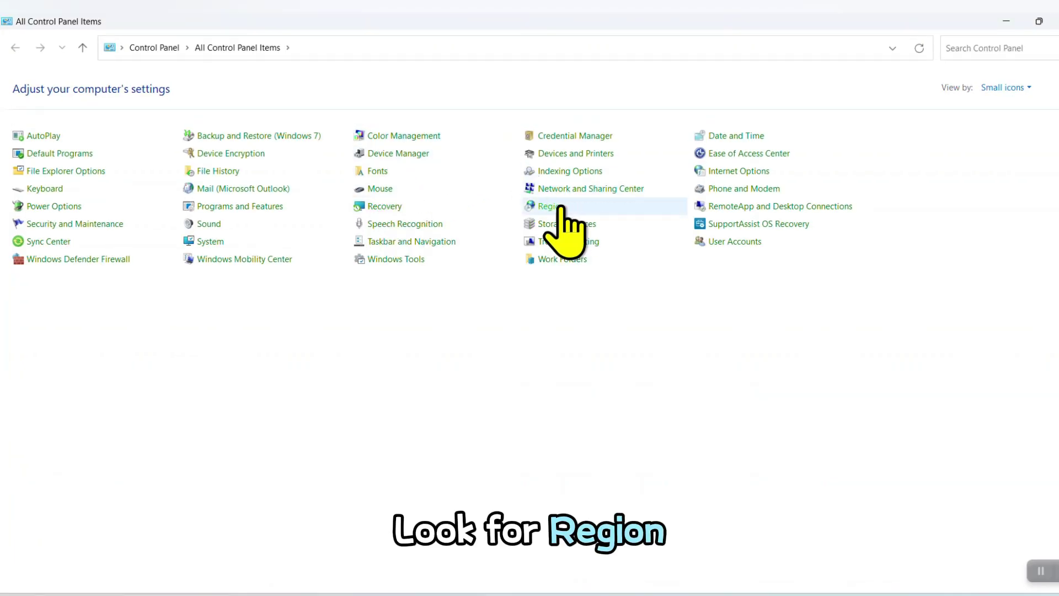
click(561, 208)
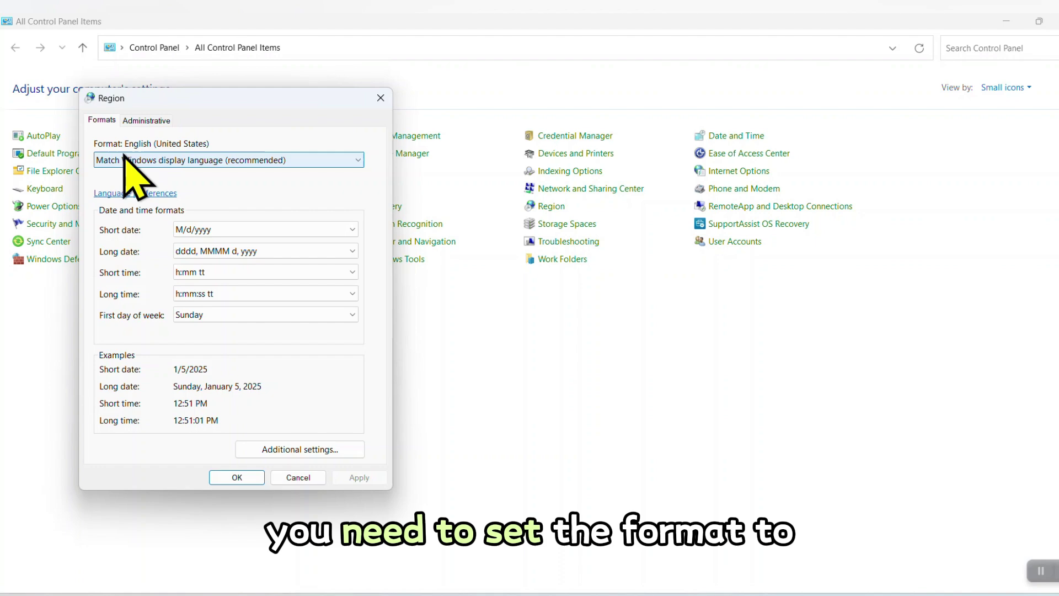
click(145, 161)
drag(358, 190, 177, 296)
click(177, 297)
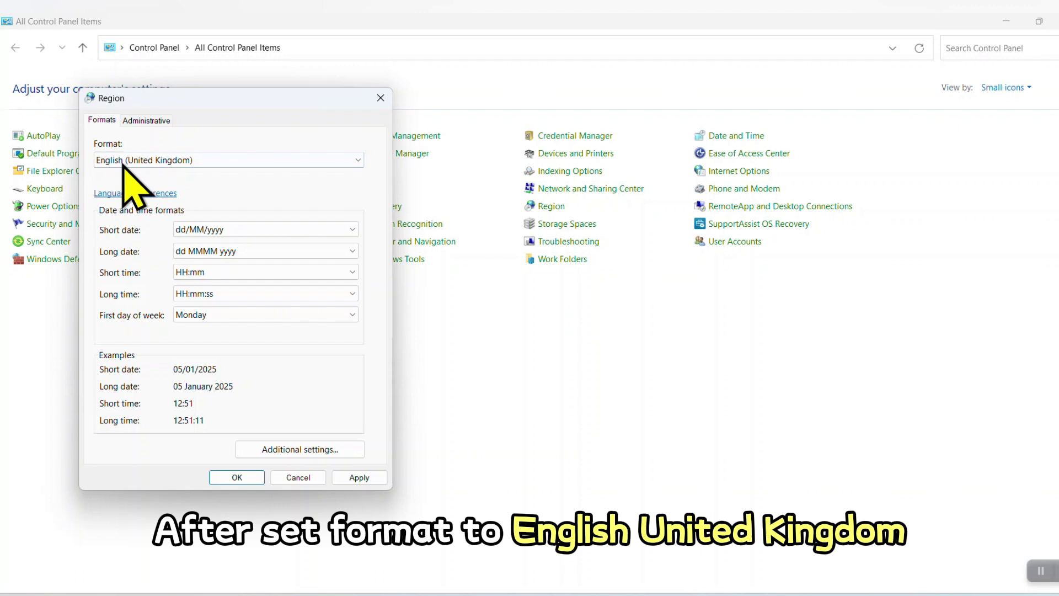
- Clear the currency symbol in the UK format's additional settings and save the region settings
click(283, 449)
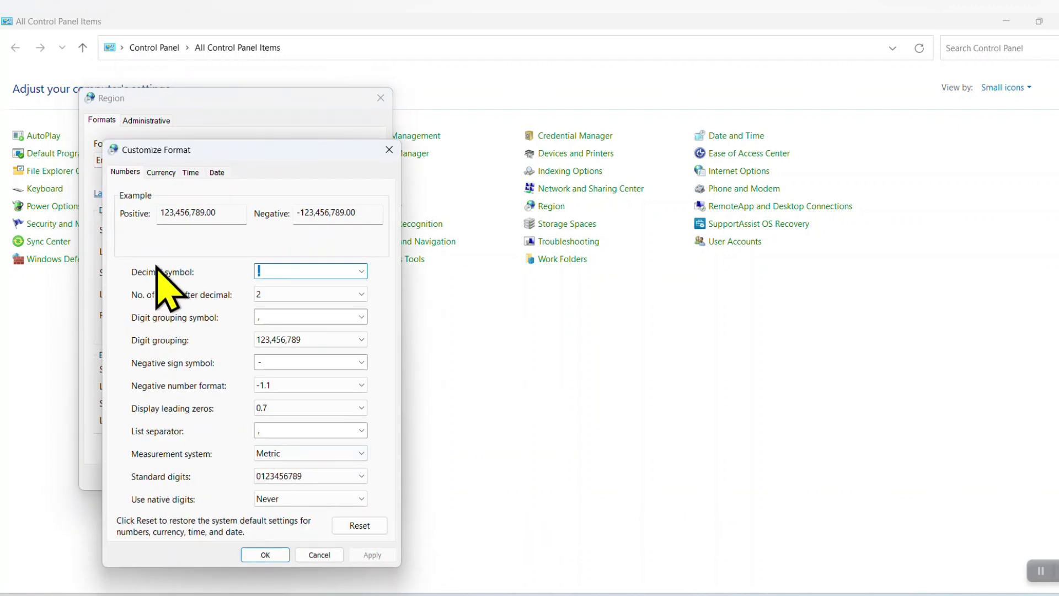
click(161, 172)
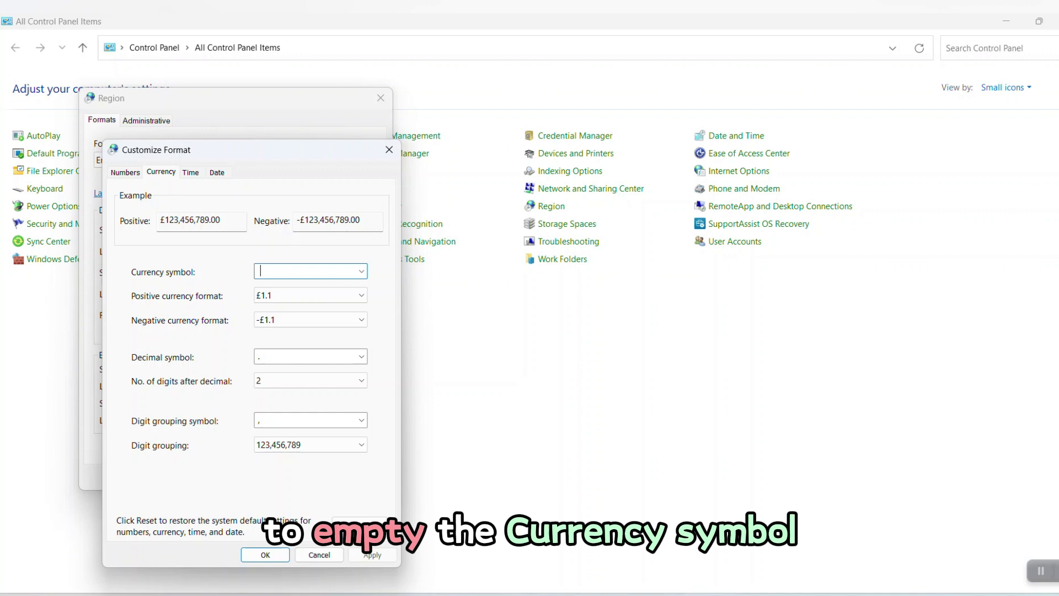
click(265, 554)
click(237, 477)
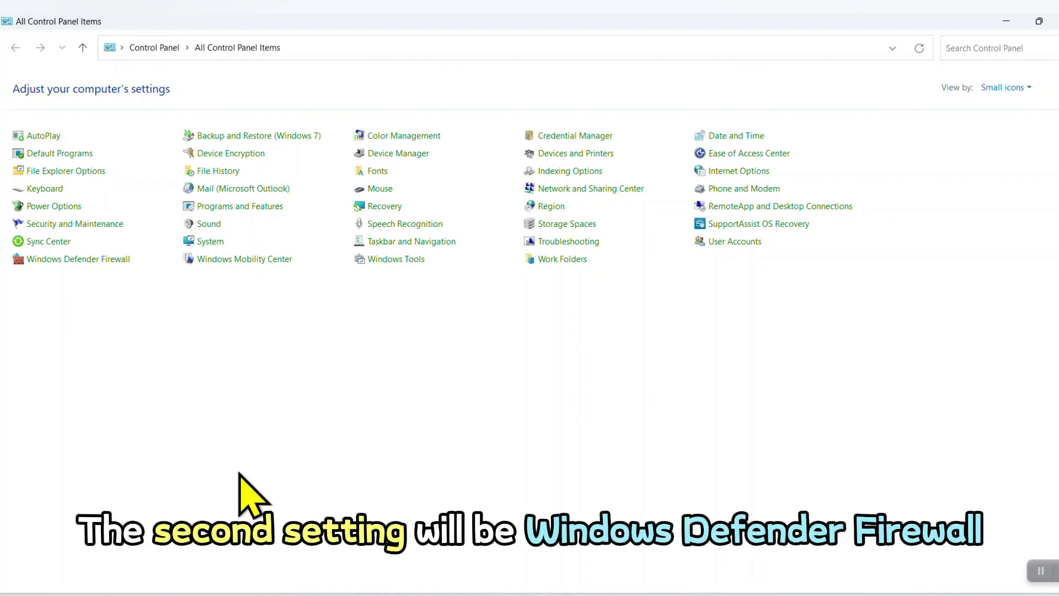
- Create an inbound firewall rule 'SQL' allowing TCP port 3050 on Domain, Private and Public profiles
click(113, 260)
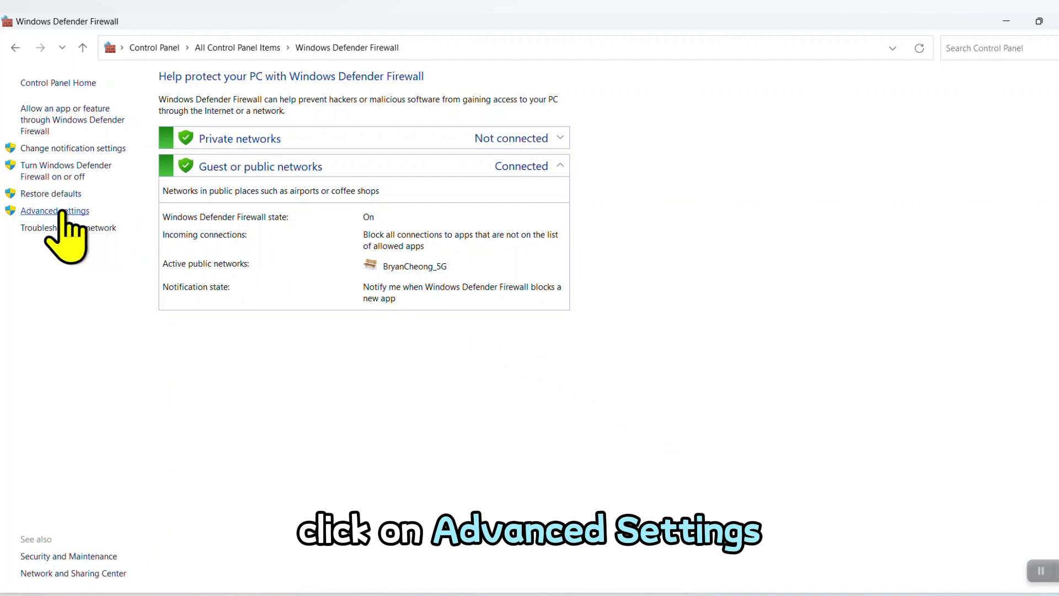
click(83, 107)
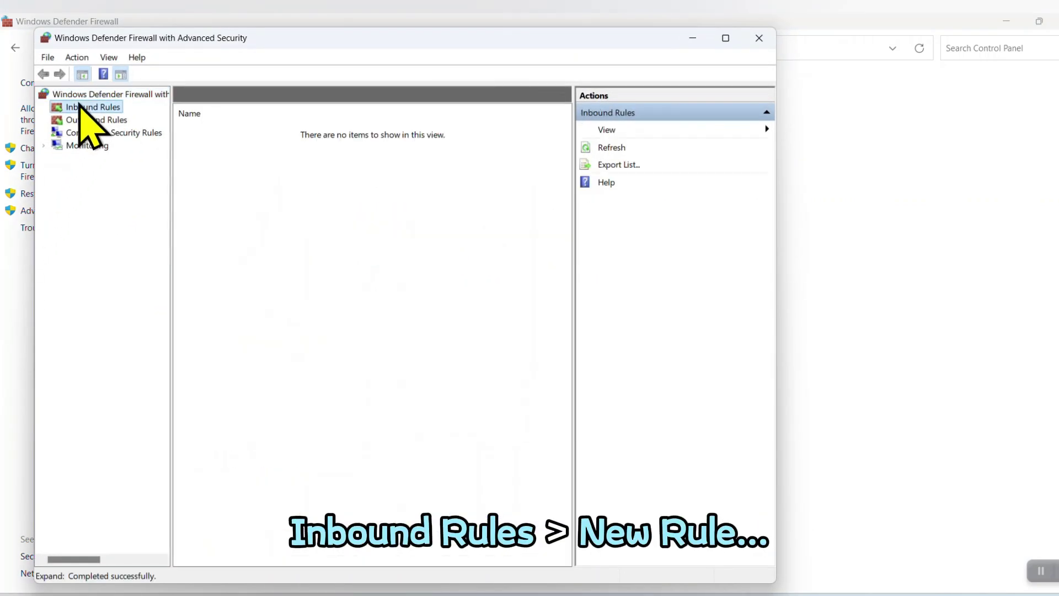
click(607, 130)
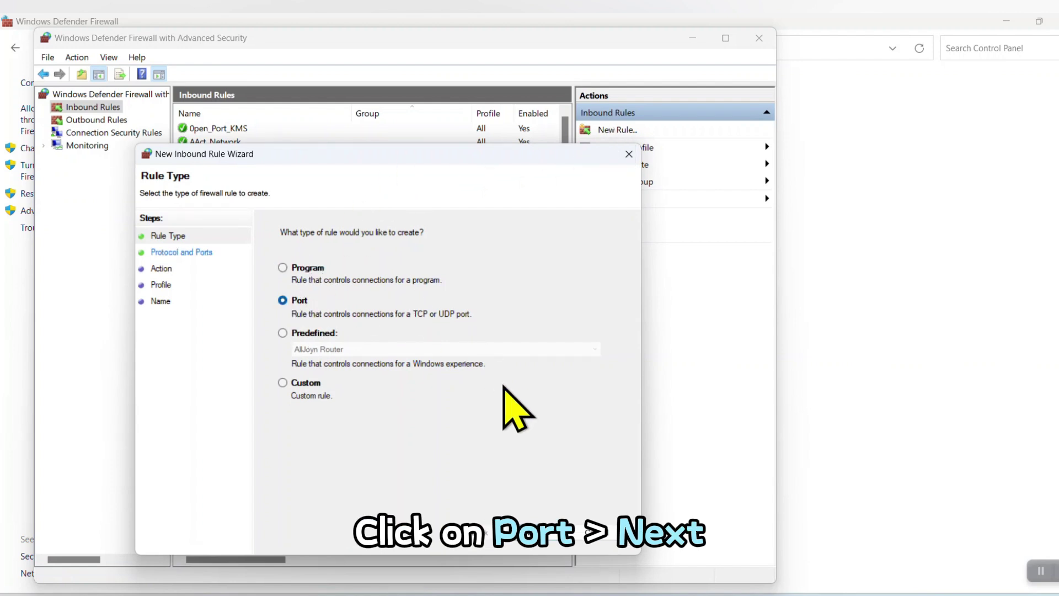
click(538, 543)
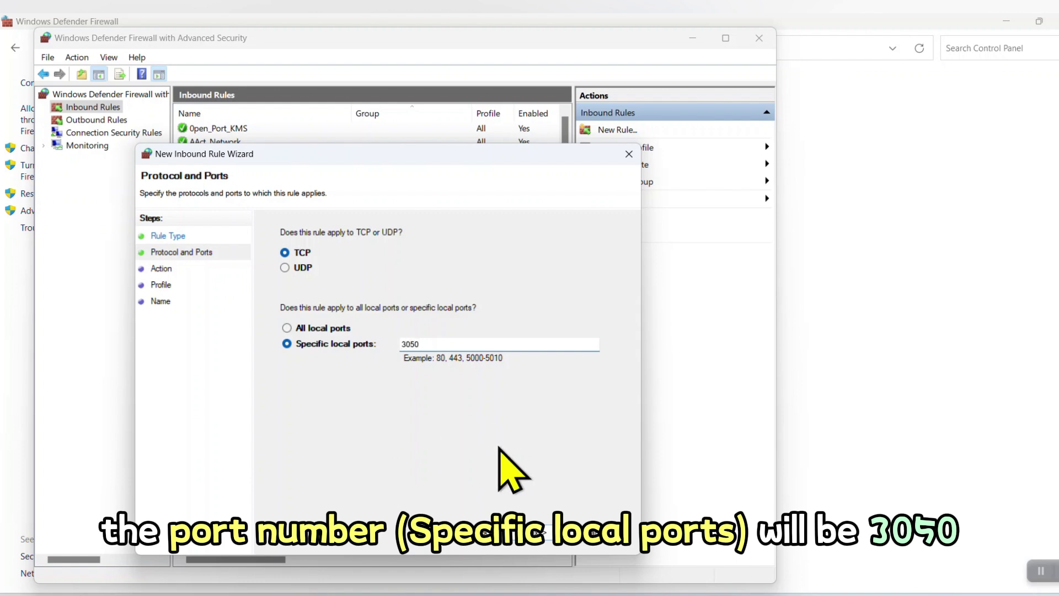
click(529, 544)
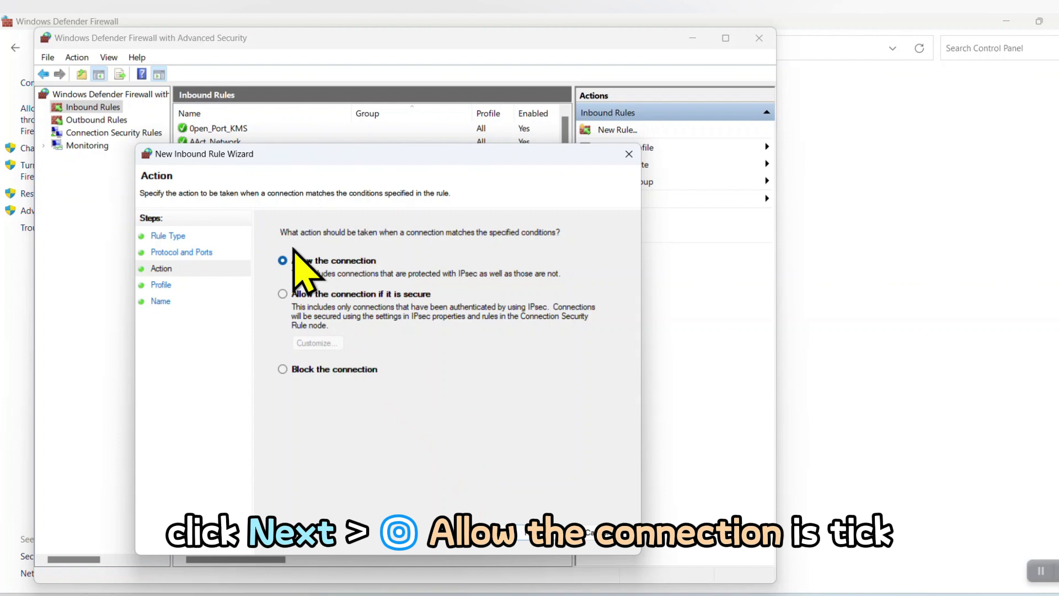
click(531, 545)
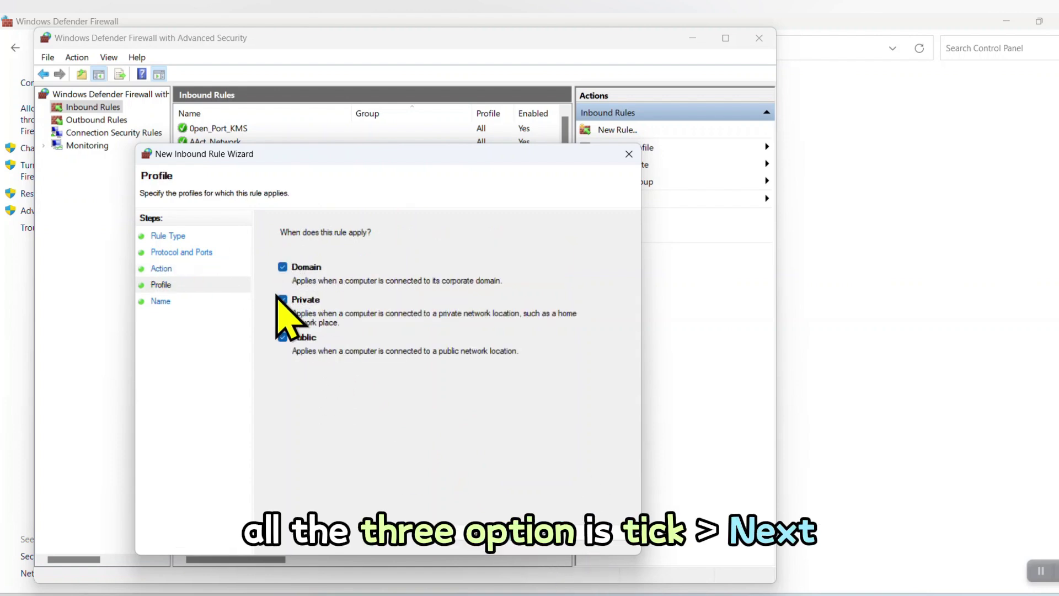
click(540, 544)
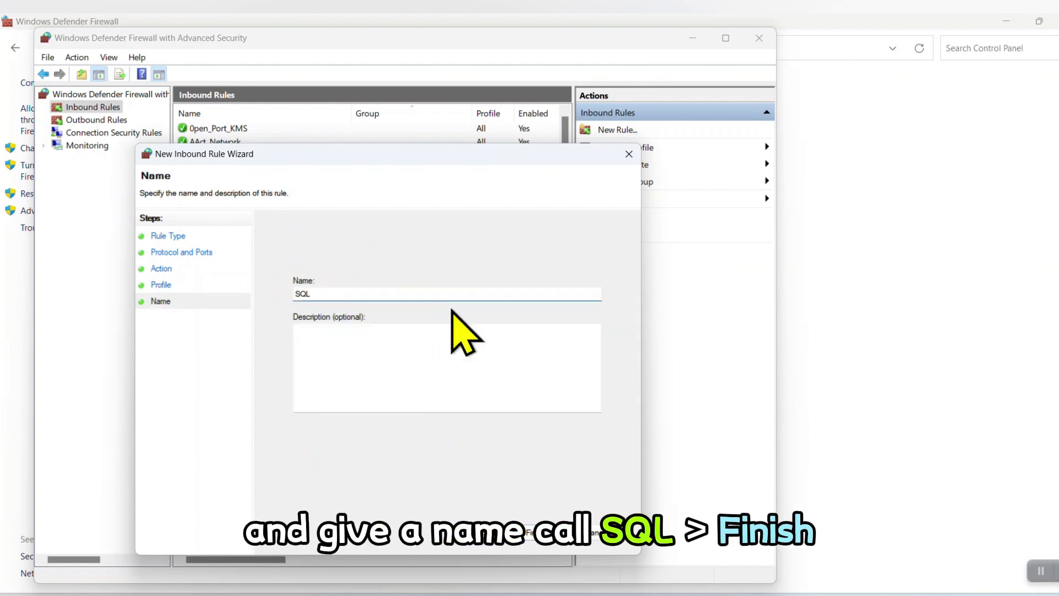
click(536, 540)
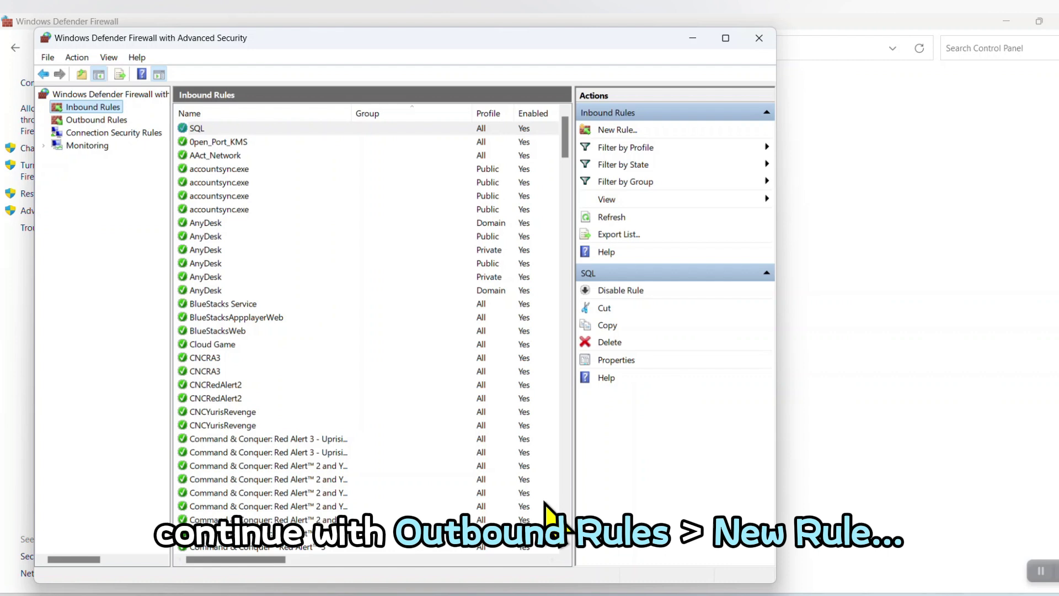
- Create an outbound rule 'SQL' allowing TCP port 3050 on all profiles, then close the console
click(78, 121)
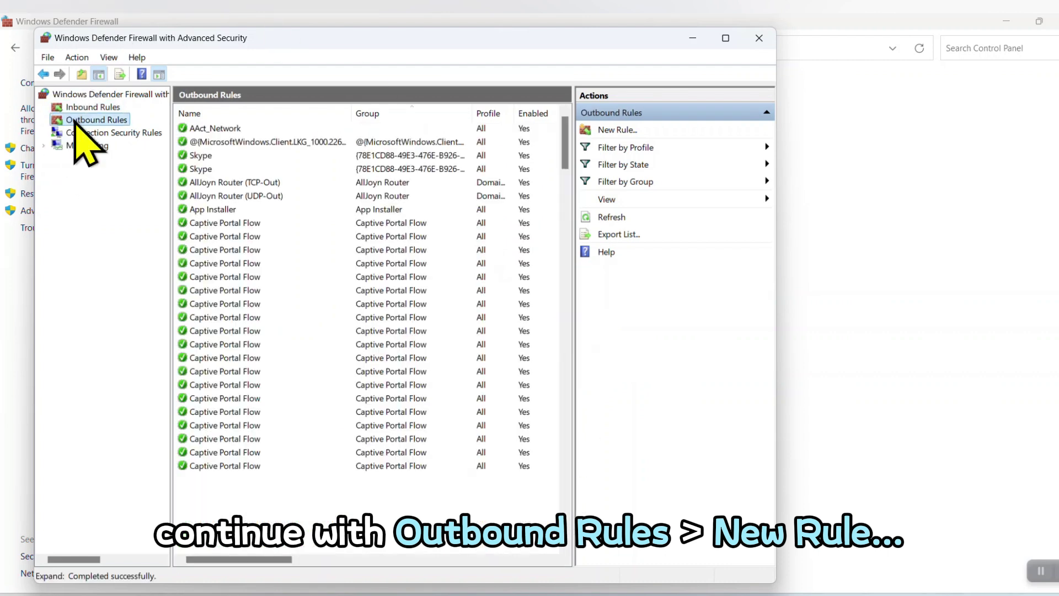
click(607, 131)
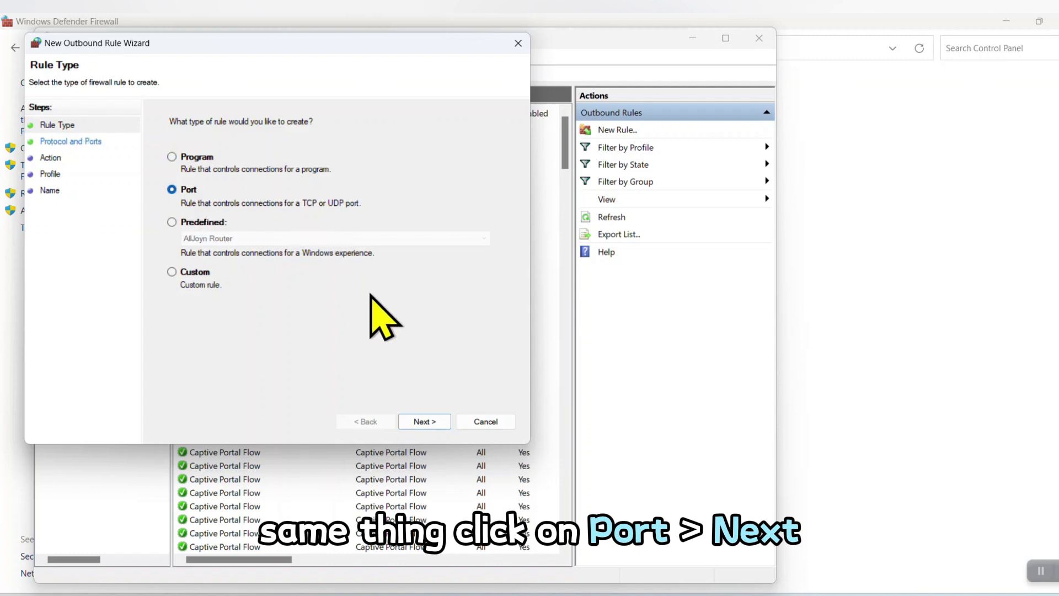
click(430, 422)
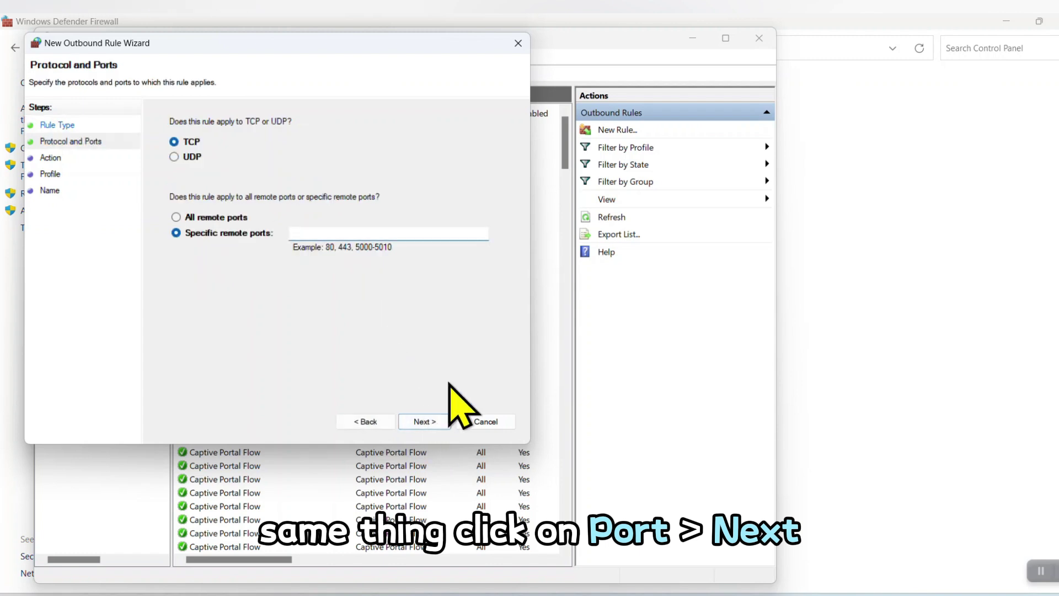
text(3050)
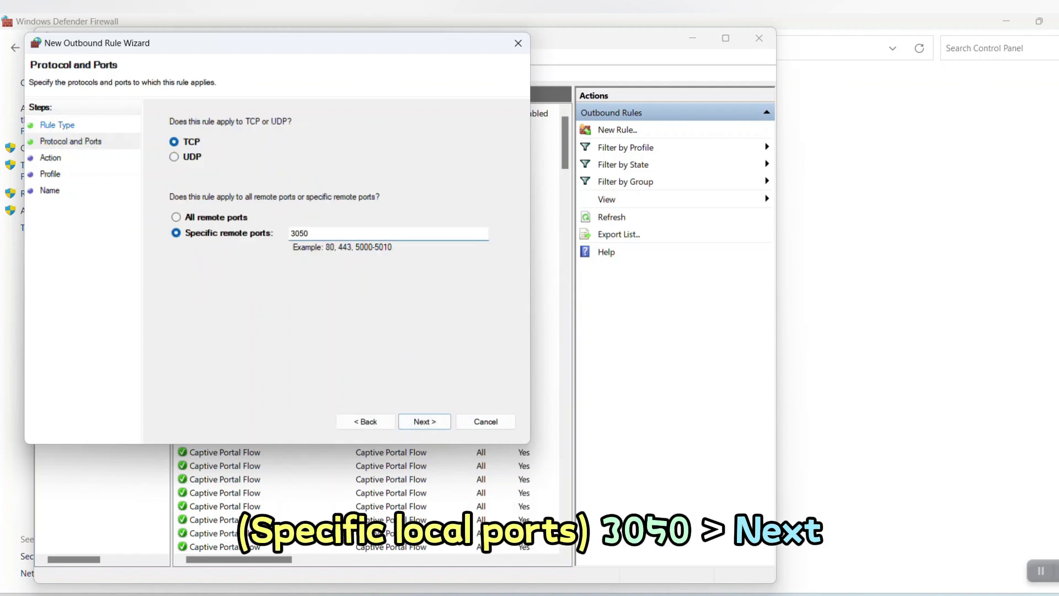
click(433, 422)
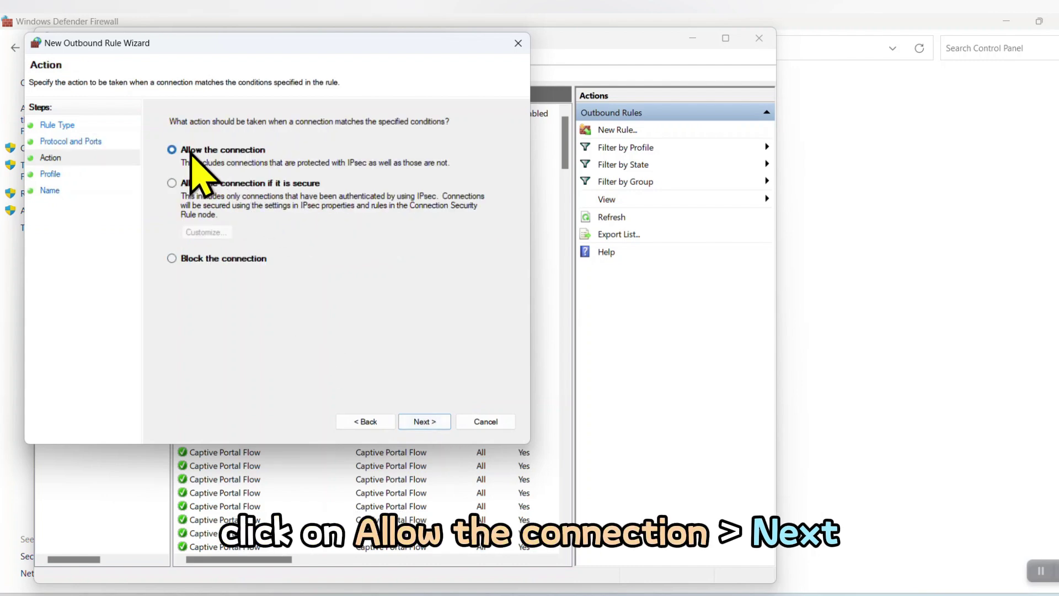
click(434, 421)
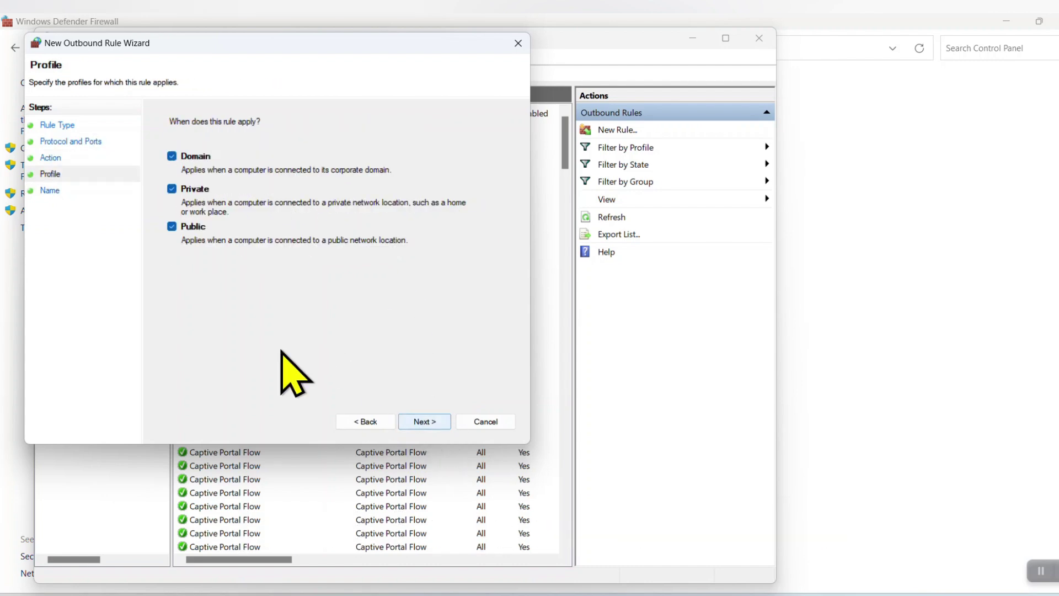
click(427, 422)
text(SQL)
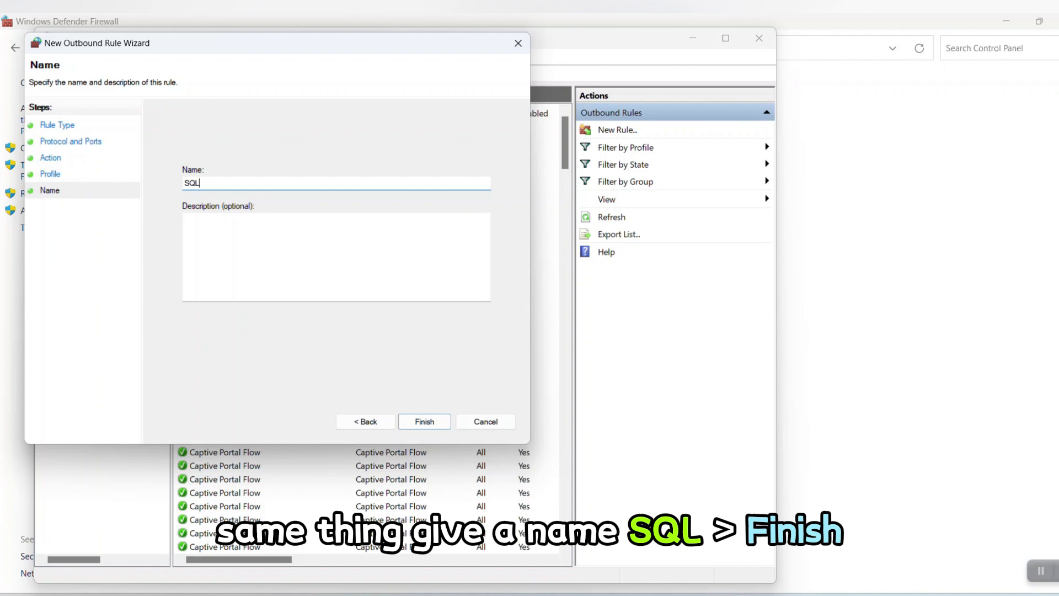
click(425, 423)
click(760, 37)
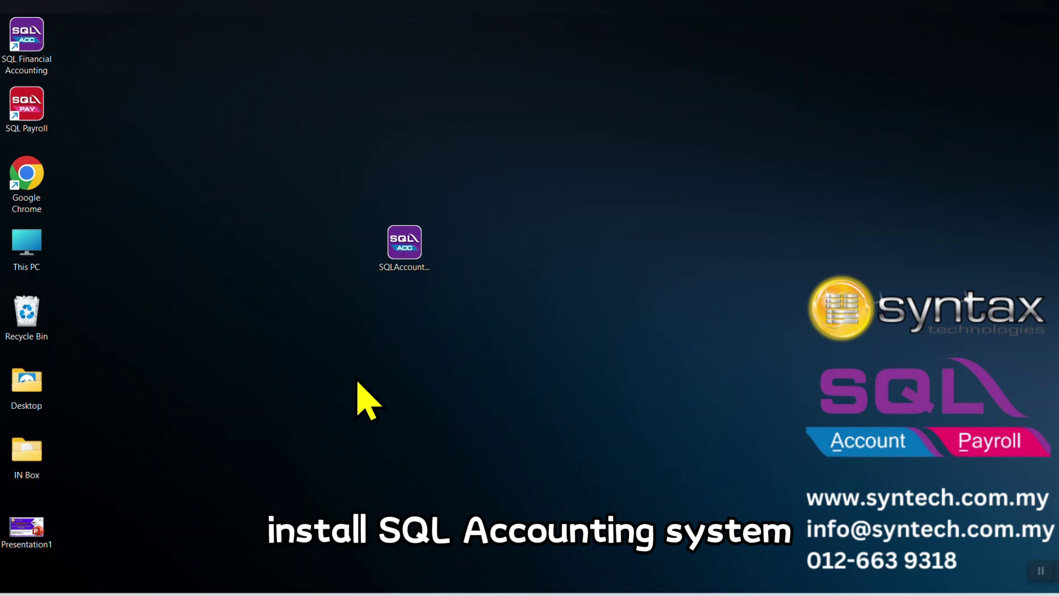
- Launch SQLAccountingSetup-EIV861.exe, using More info and Run anyway to bypass SmartScreen
double_click(403, 234)
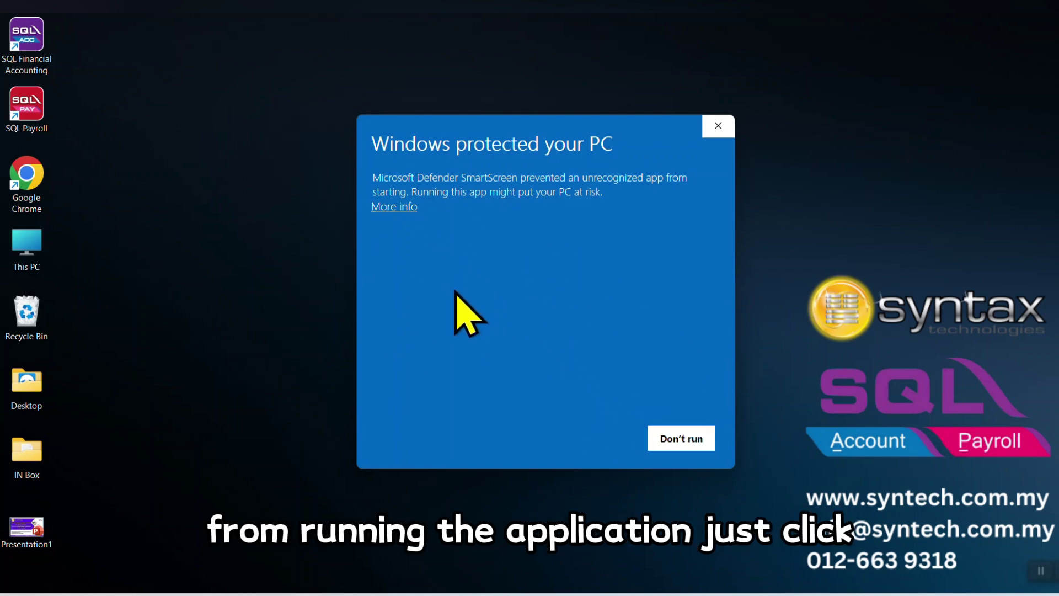
click(392, 207)
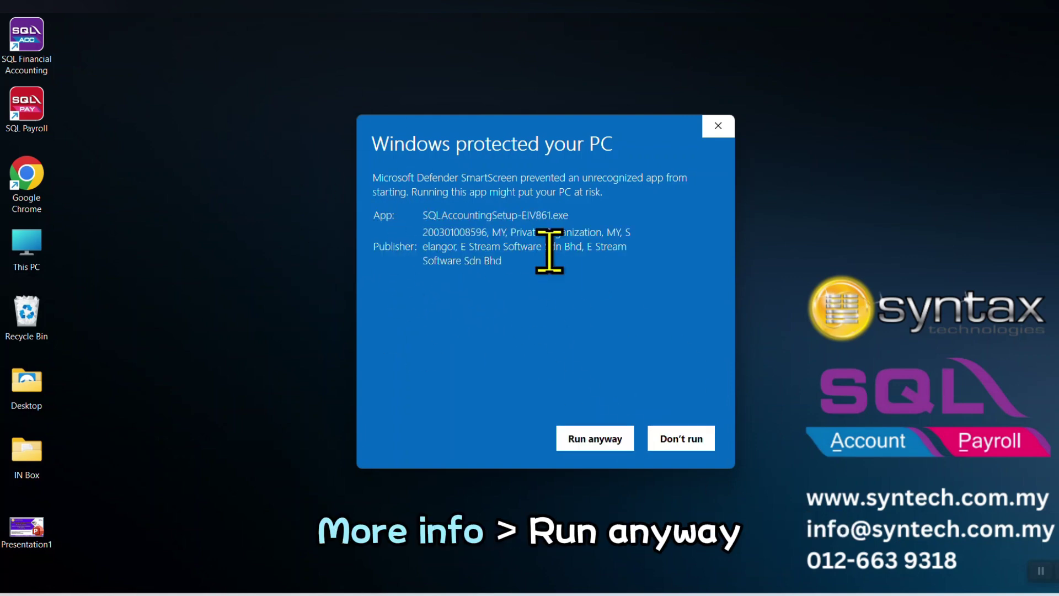
click(599, 439)
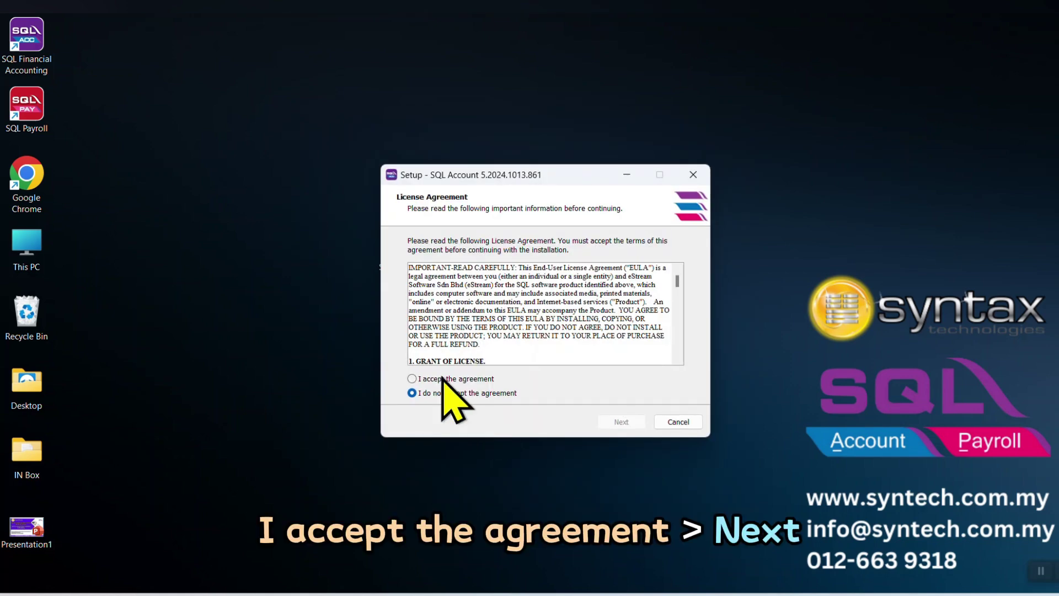
- Accept the SQL Account license agreement and keep the install folder C:\eStream\SQLAccounting
click(443, 377)
click(613, 424)
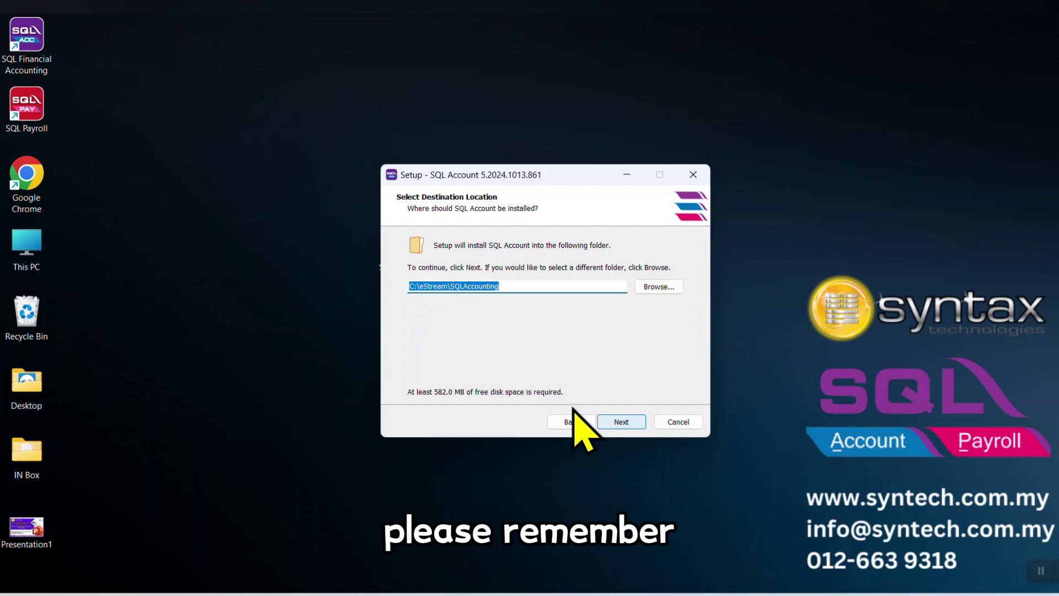
click(524, 287)
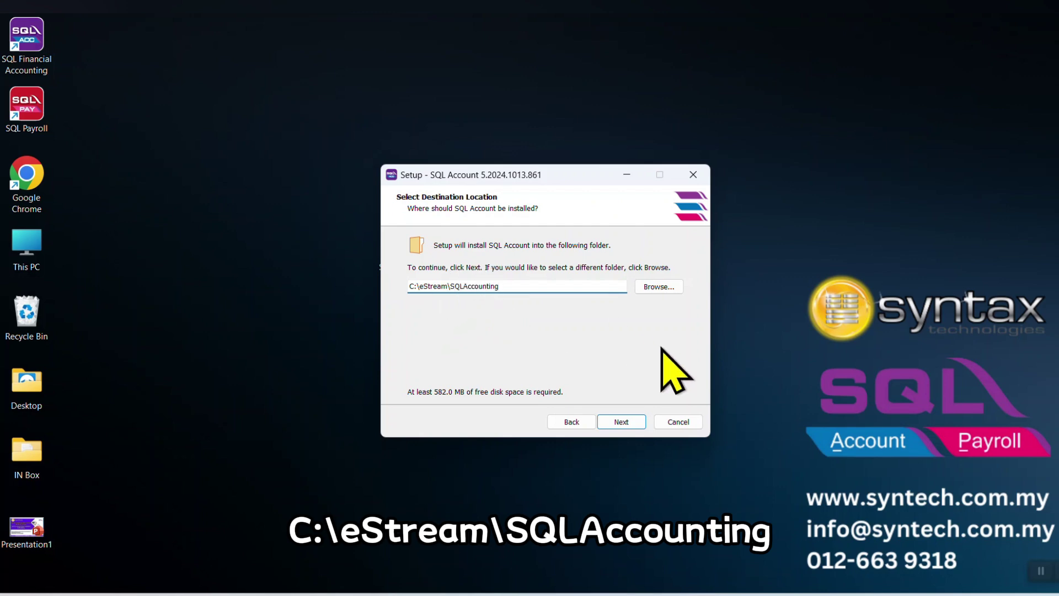
- Keep the default bin, Share and DB folders plus desktop icon, and install SQL Account
click(631, 419)
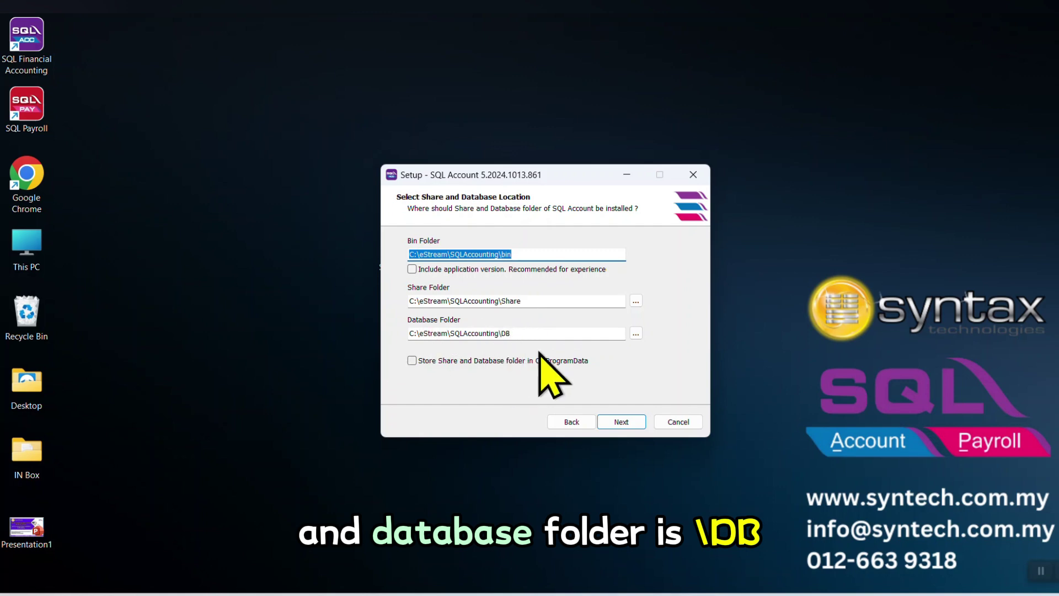
click(619, 422)
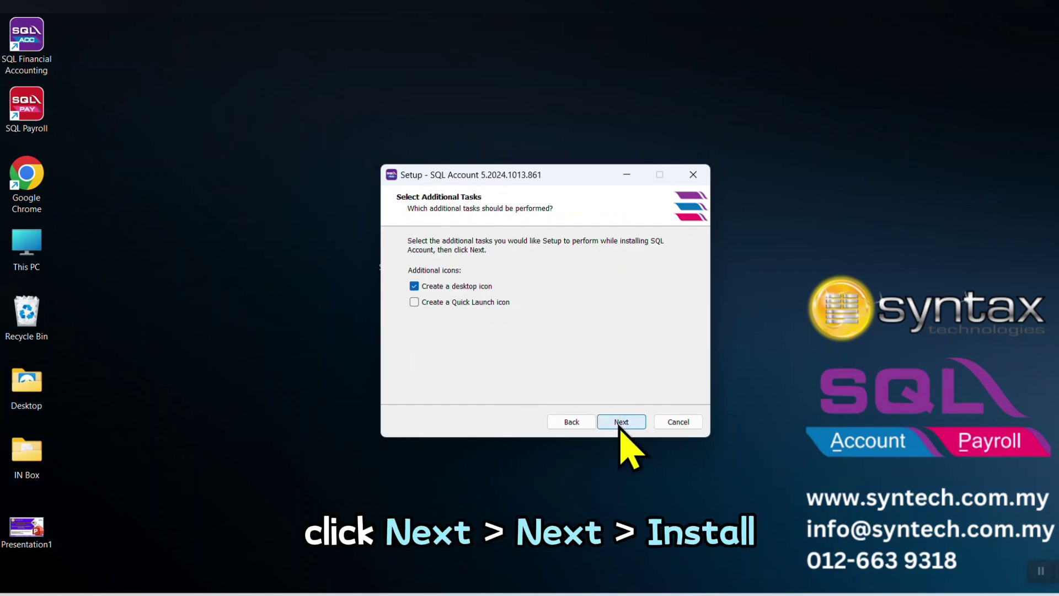
click(619, 424)
click(619, 424)
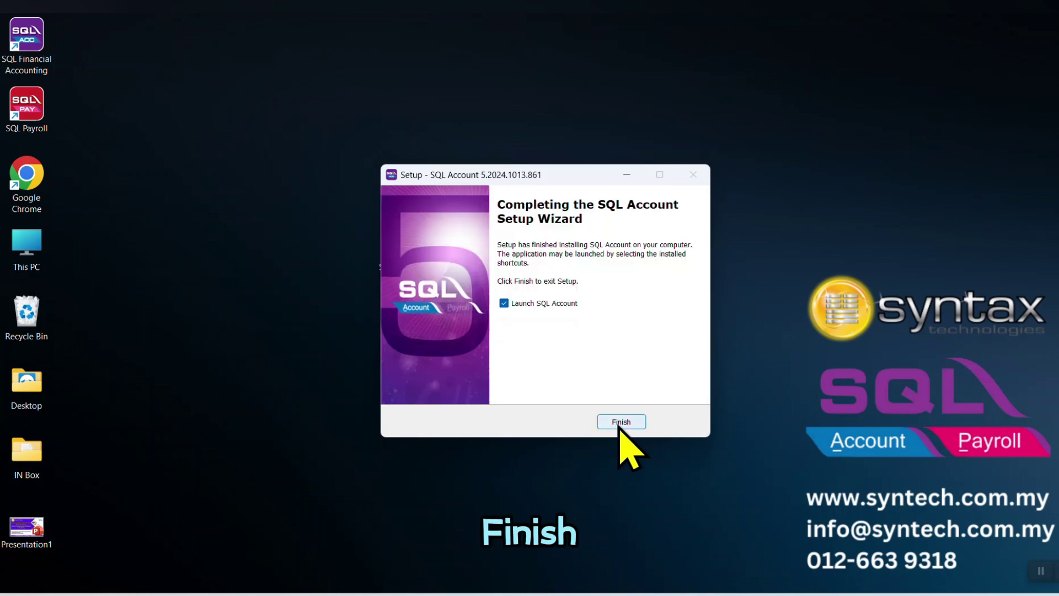
- Finish setup to launch SQL Account and choose Evaluation to create the sample database
click(619, 424)
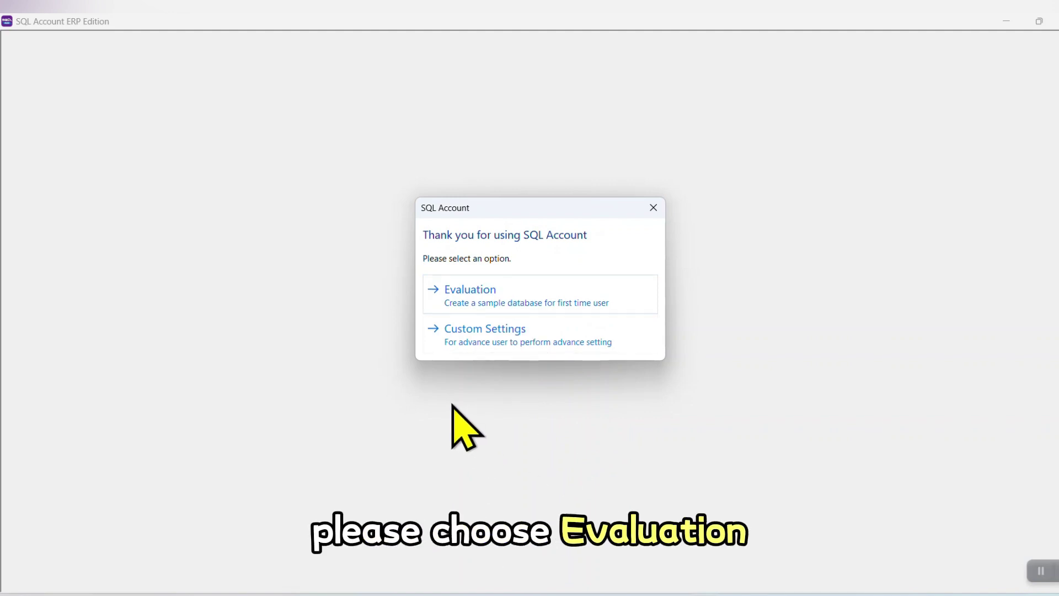
click(485, 298)
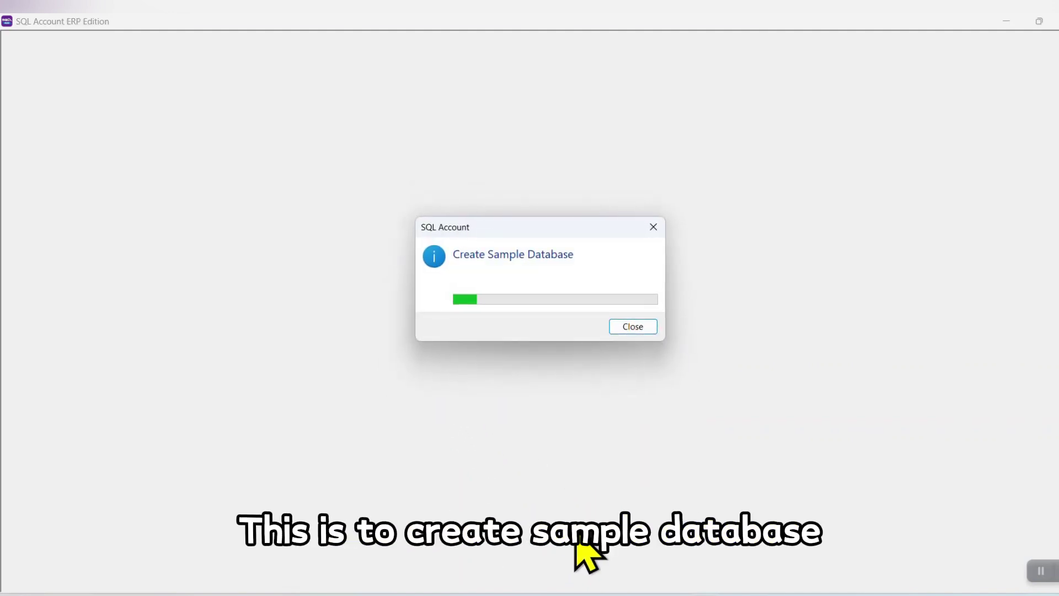